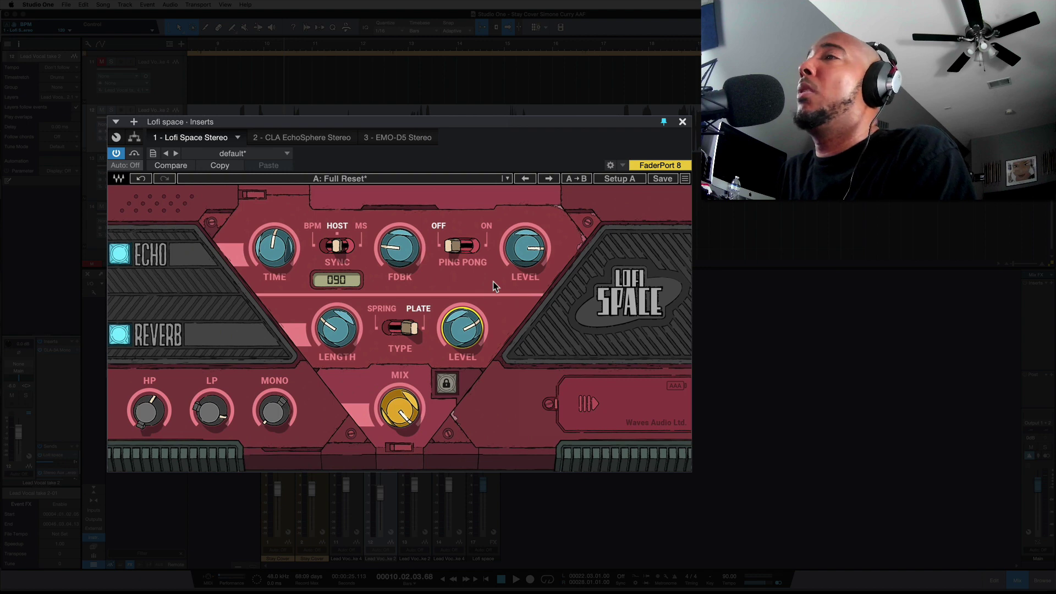
{"action": "left_click", "coordinate": [122, 256]}
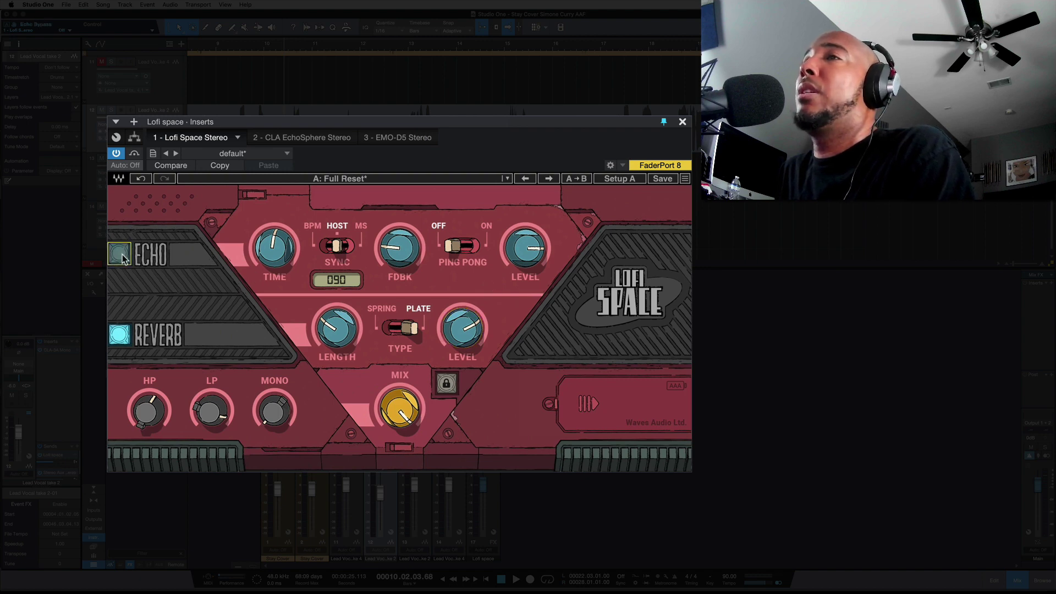
{"action": "left_click", "coordinate": [121, 256]}
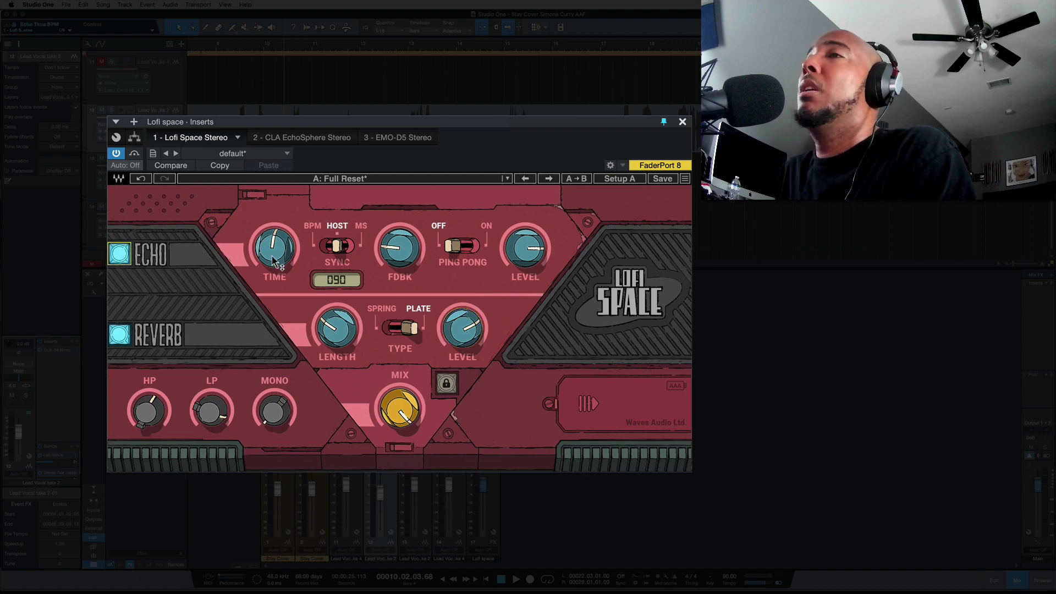
{"action": "left_click", "coordinate": [327, 246]}
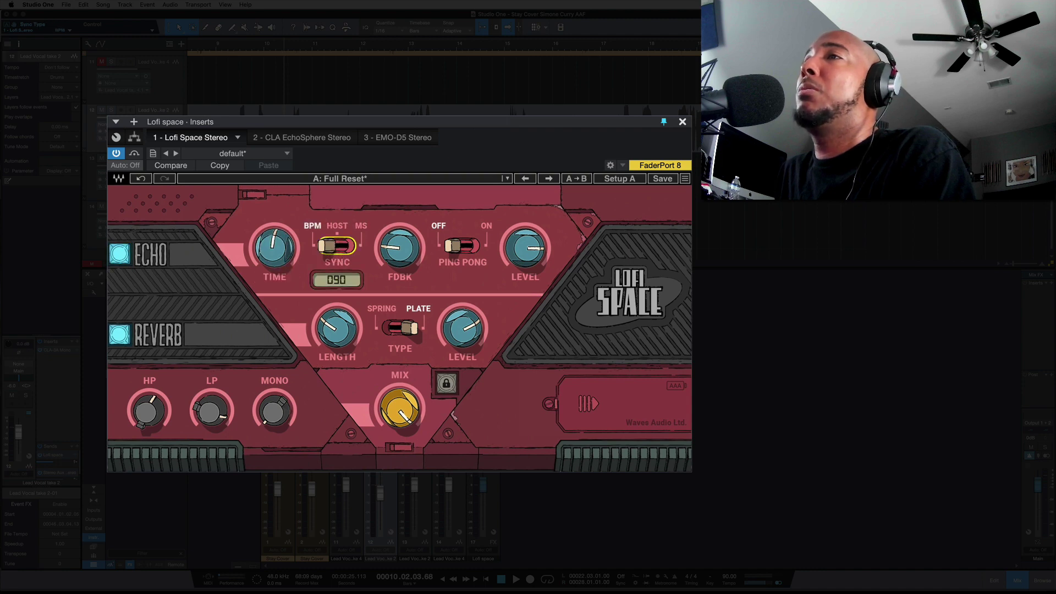
{"action": "left_click", "coordinate": [336, 246]}
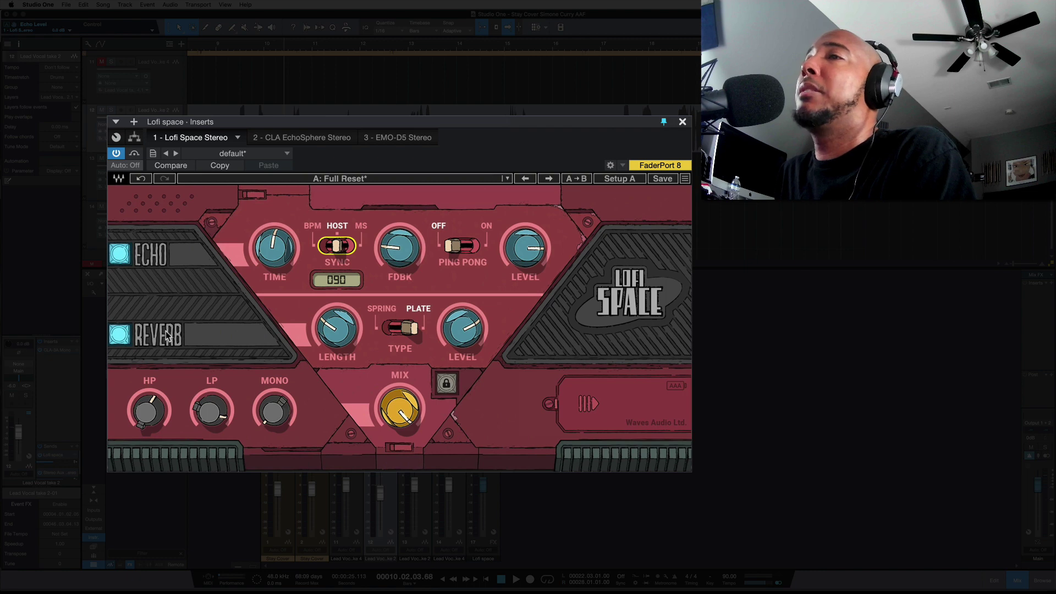
{"action": "left_click", "coordinate": [118, 335]}
{"action": "left_click", "coordinate": [118, 335]}
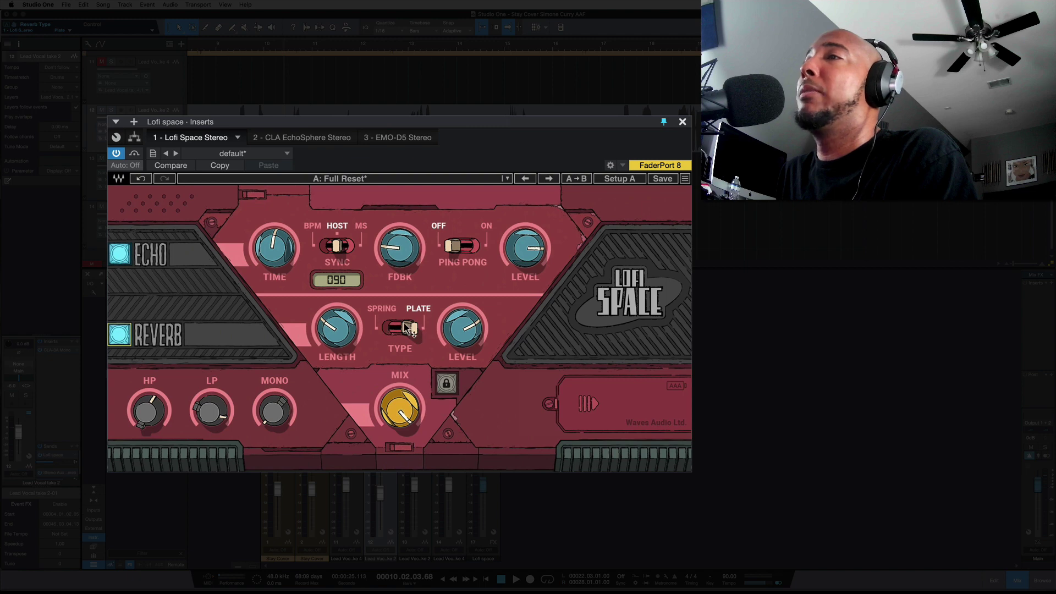
Step: Toggle the MIX lock on and off, then show the third insert, EMO-D5 Stereo
{"action": "mouse_move", "coordinate": [456, 337]}
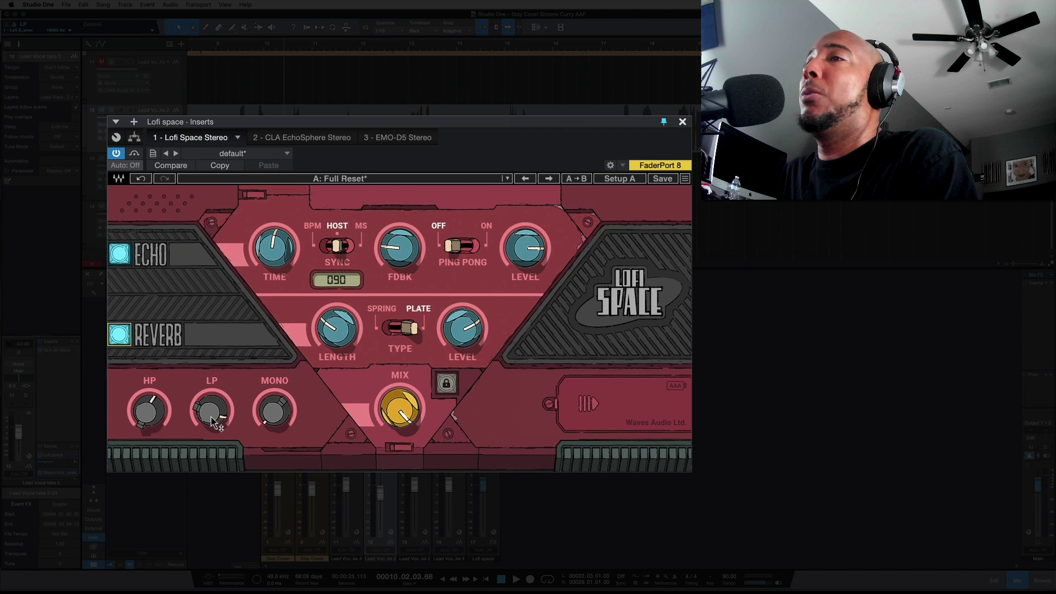
{"action": "mouse_move", "coordinate": [214, 422]}
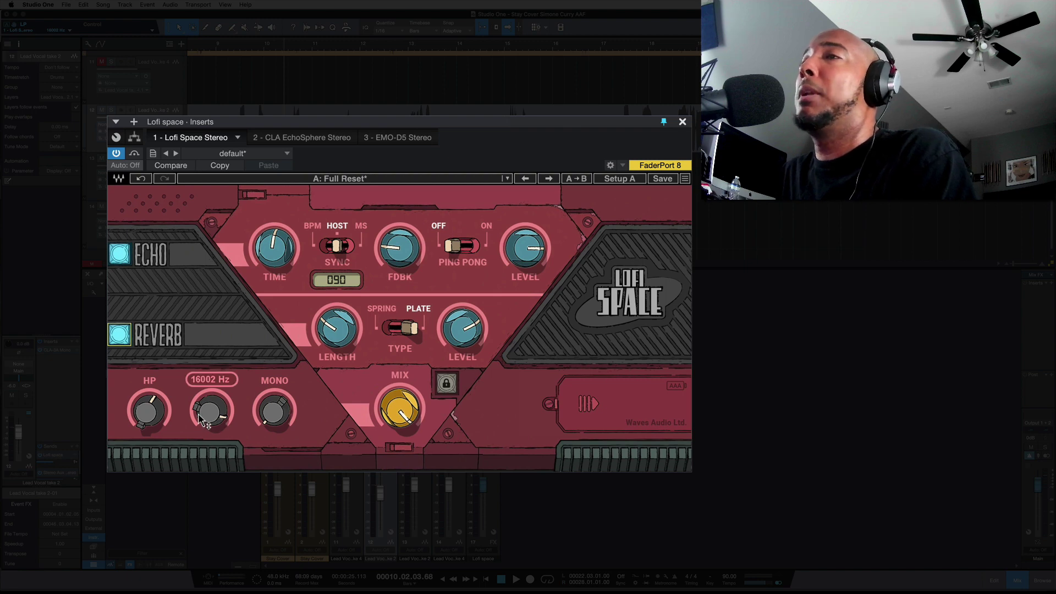
{"action": "mouse_move", "coordinate": [266, 423]}
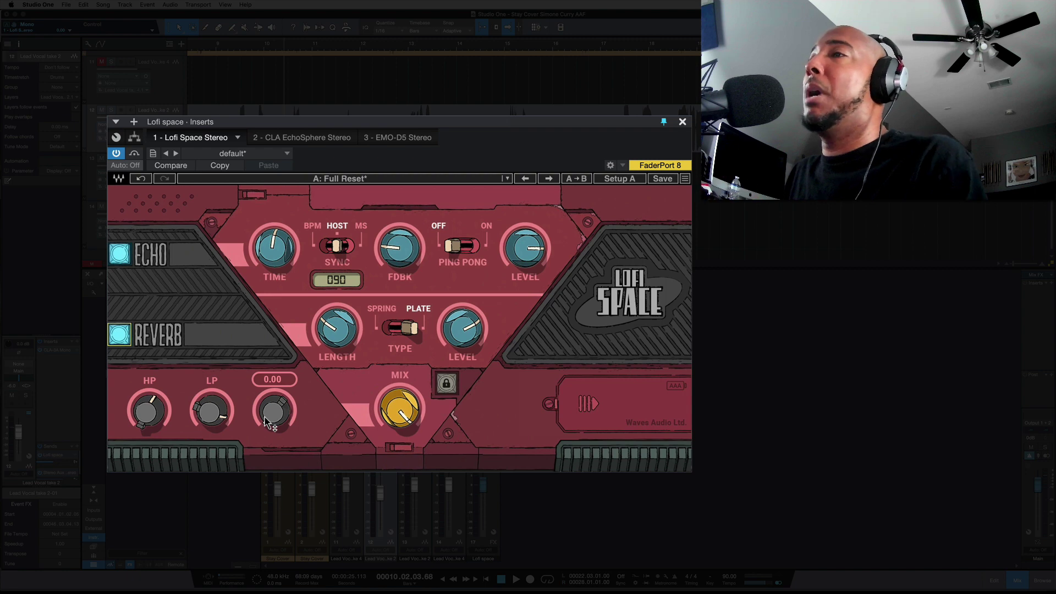
{"action": "left_click", "coordinate": [445, 385]}
{"action": "left_click", "coordinate": [445, 385]}
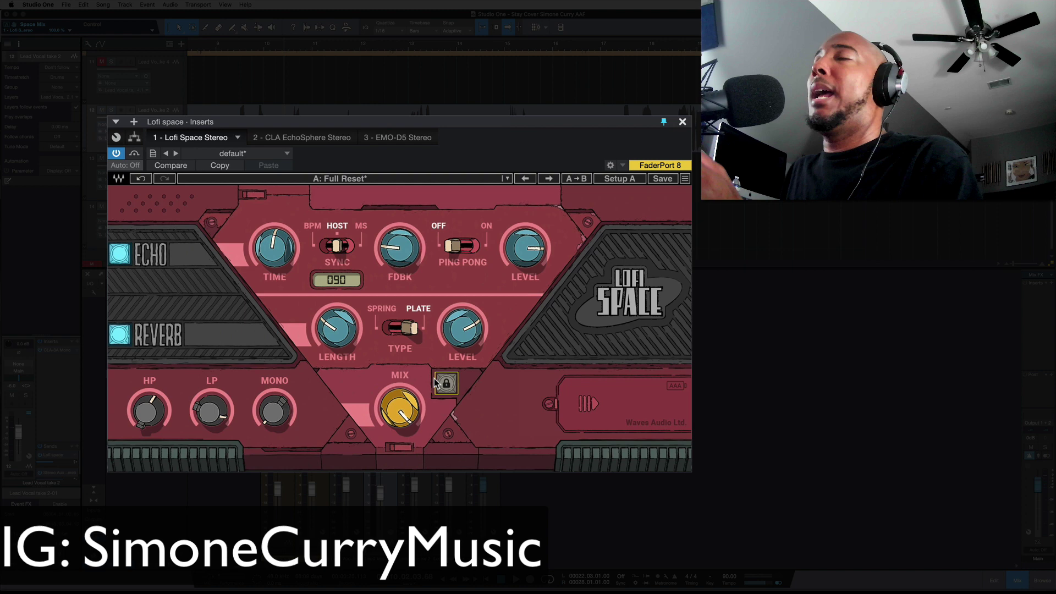
{"action": "left_click", "coordinate": [400, 138]}
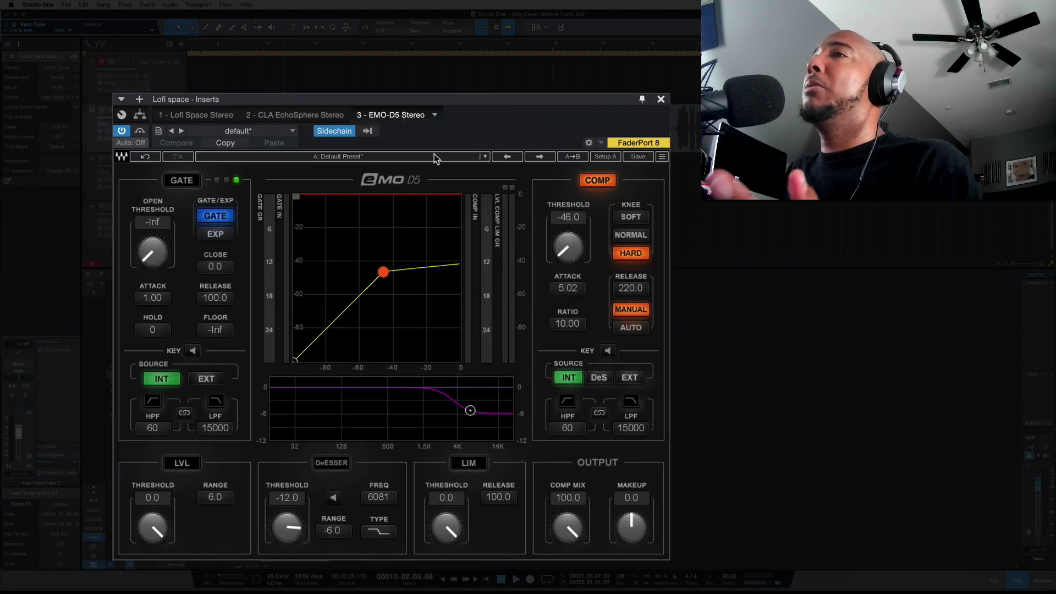
Step: Return the insert window to the first insert, Lofi Space Stereo
{"action": "left_click", "coordinate": [210, 116]}
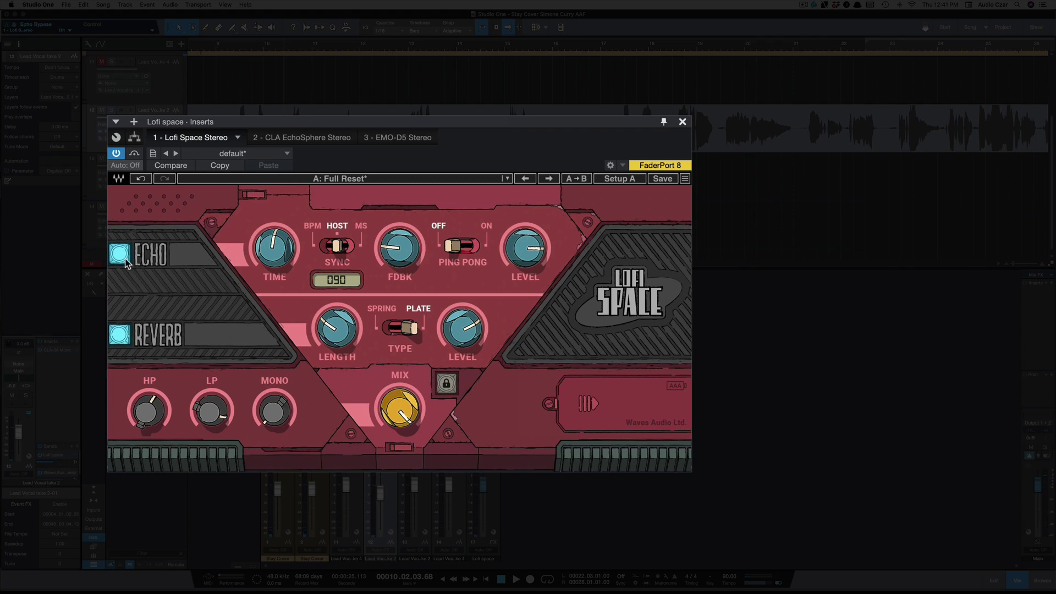
{"action": "left_click", "coordinate": [119, 334]}
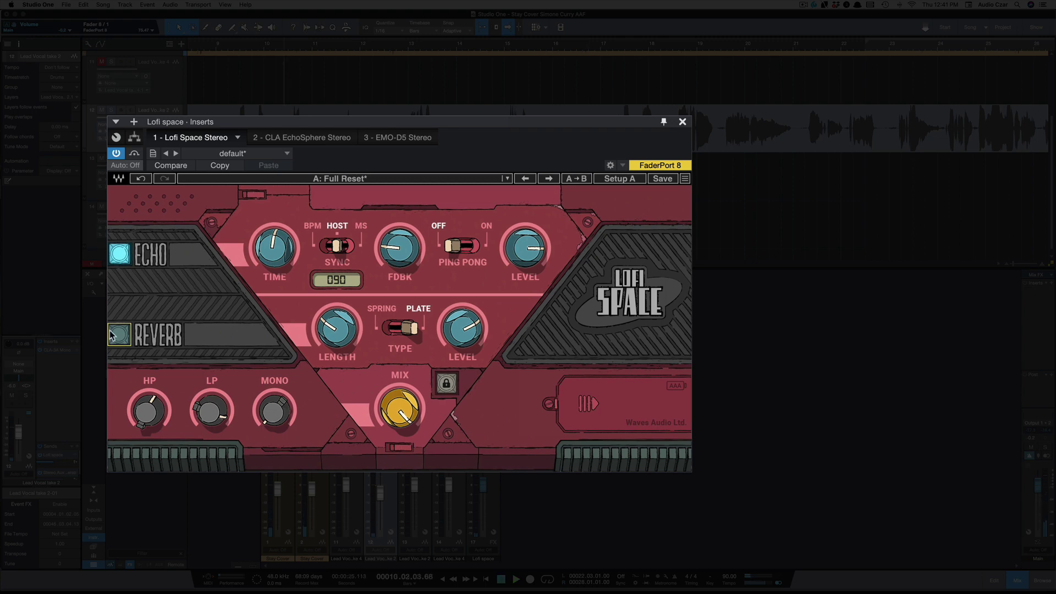
{"action": "left_click", "coordinate": [113, 334]}
{"action": "left_click", "coordinate": [121, 255]}
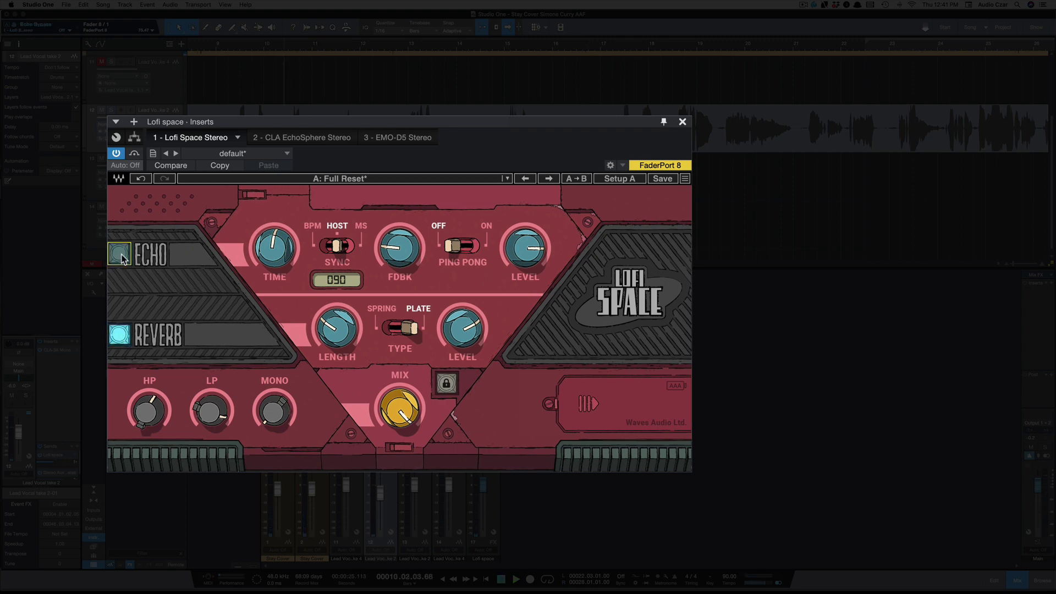
{"action": "left_click", "coordinate": [399, 330]}
{"action": "left_click", "coordinate": [406, 331]}
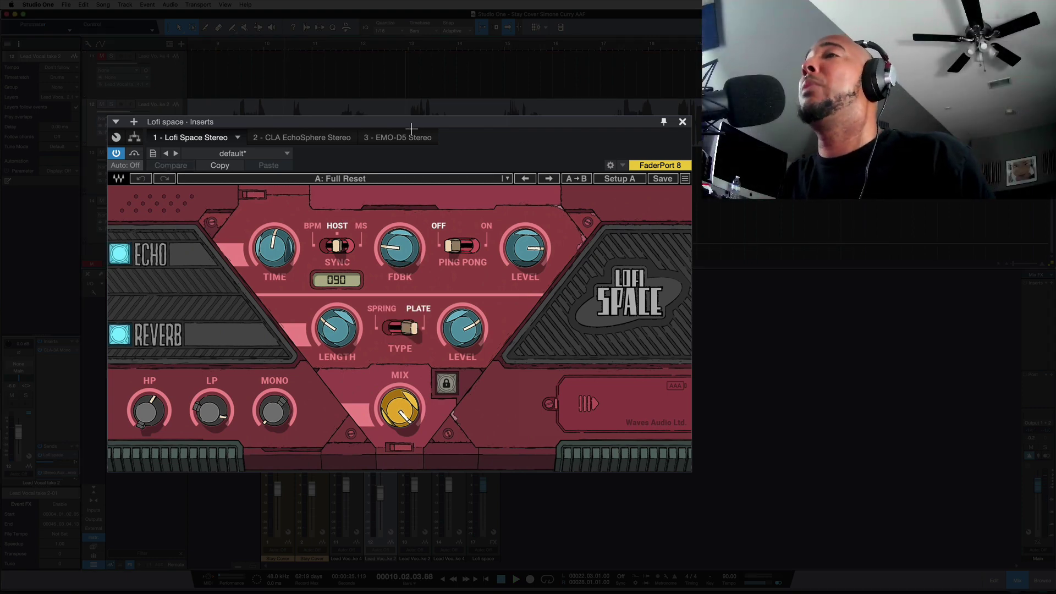
{"action": "left_click", "coordinate": [301, 137]}
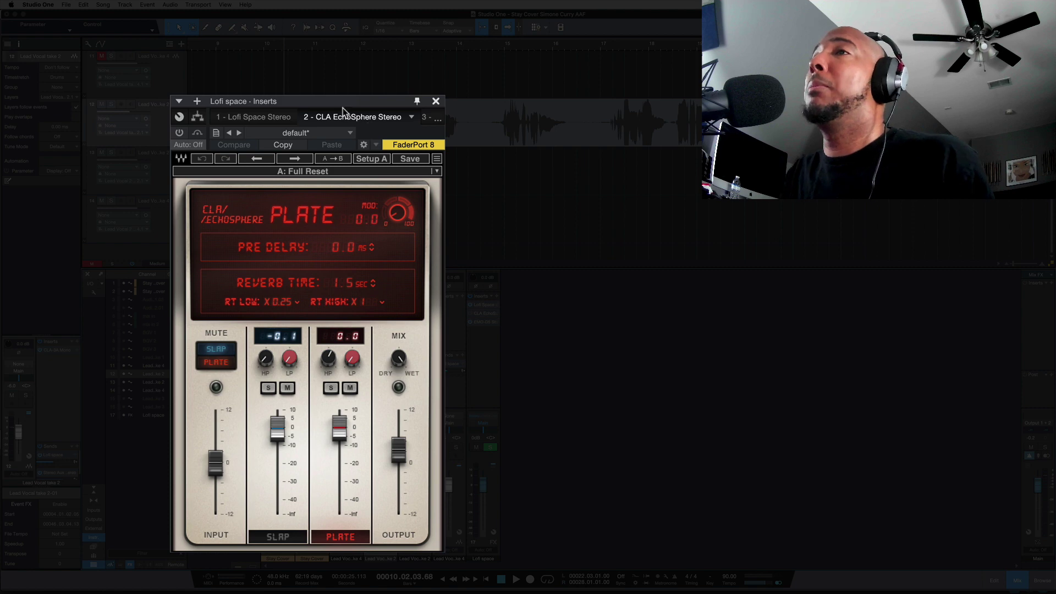
{"action": "left_click", "coordinate": [180, 134]}
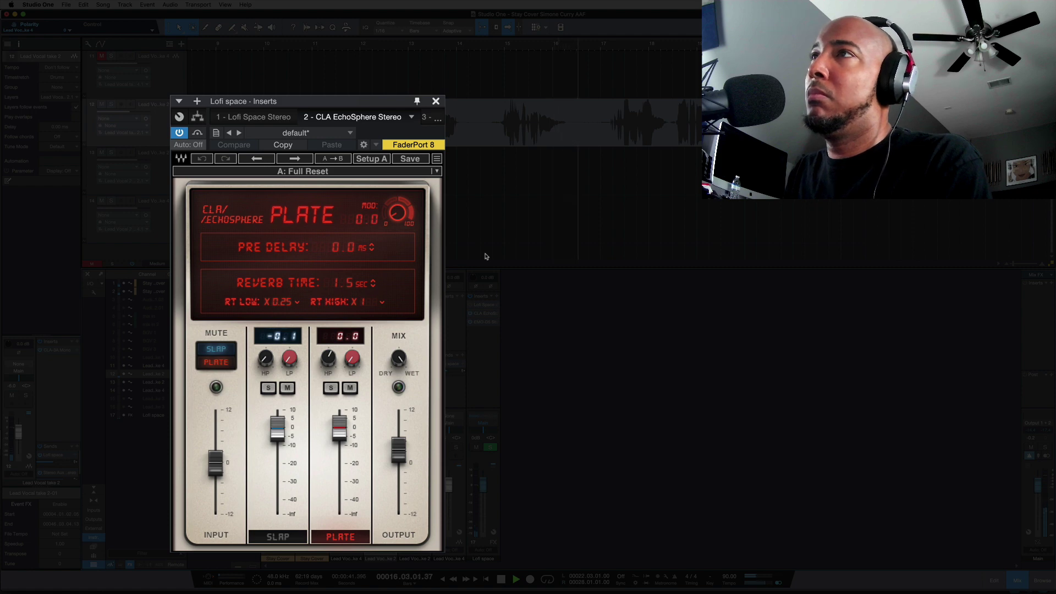
{"action": "left_click", "coordinate": [471, 306]}
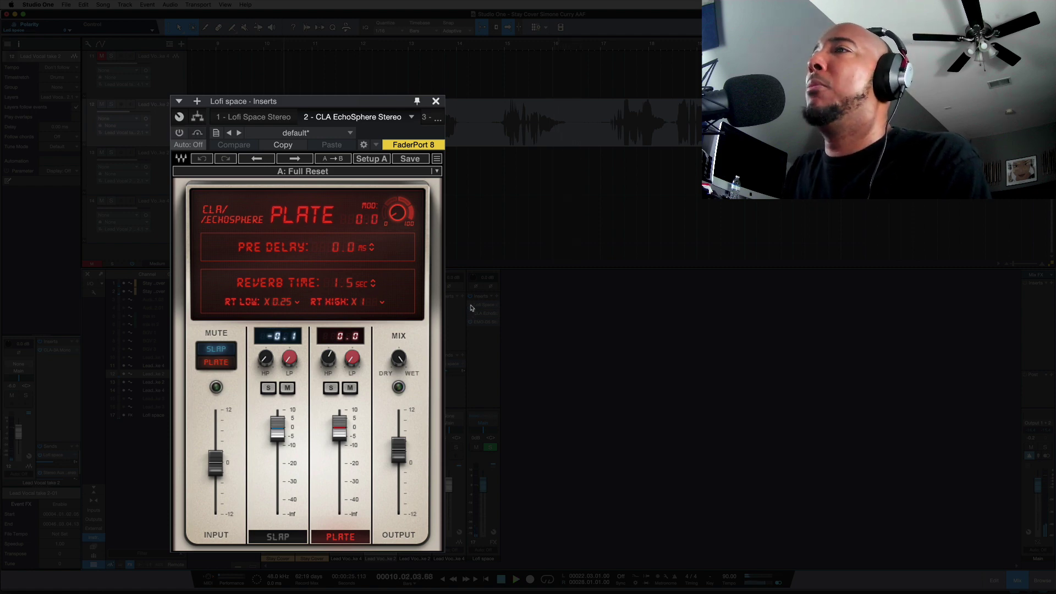
{"action": "left_click", "coordinate": [482, 306]}
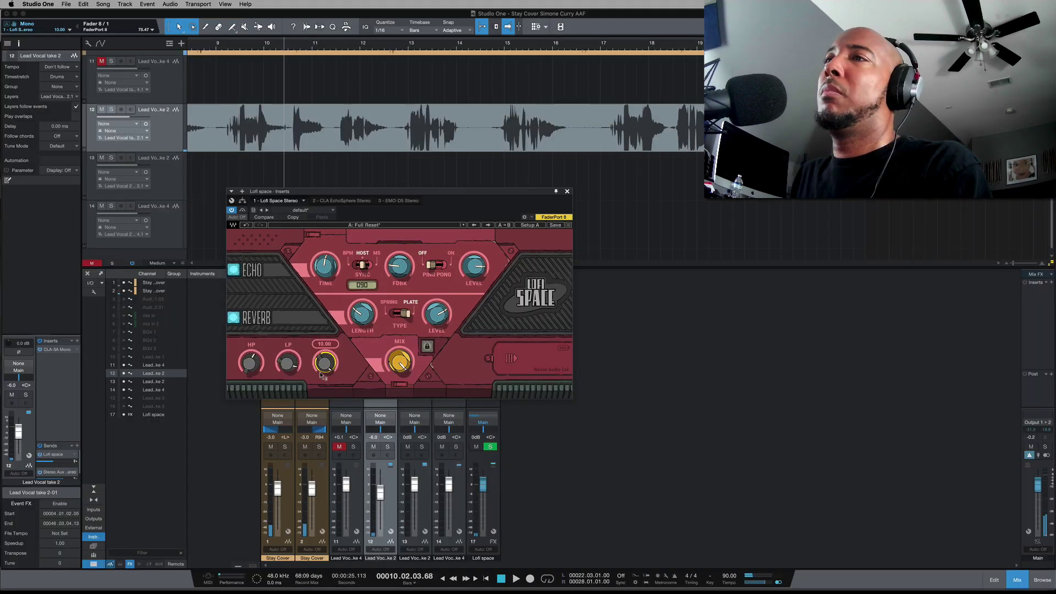
Step: Turn Lofi Space's MONO knob down to 0.00
{"action": "left_click", "coordinate": [324, 366], "text": "alt"}
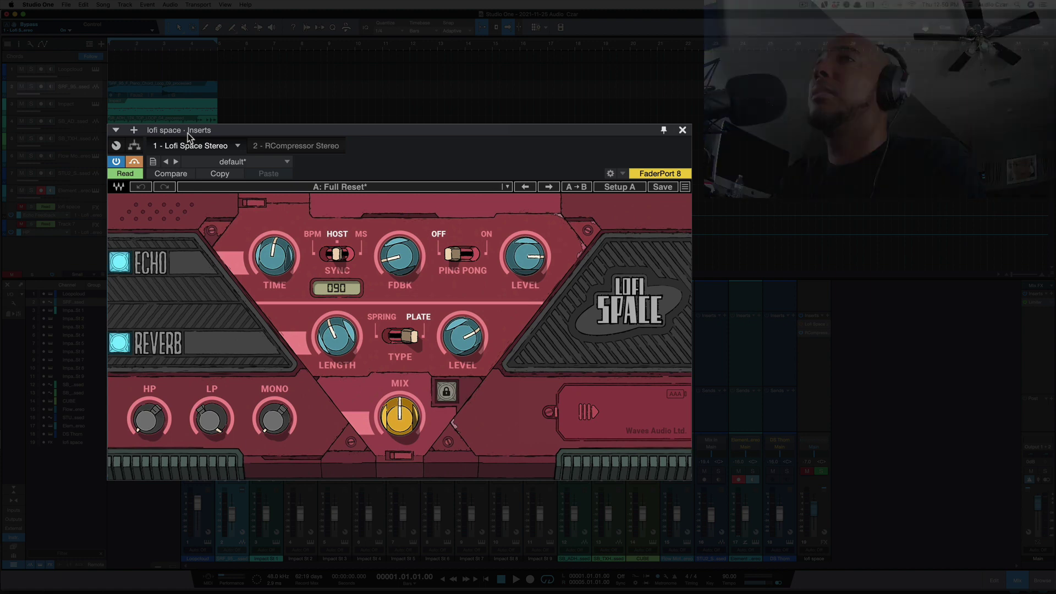
{"action": "key", "text": "space"}
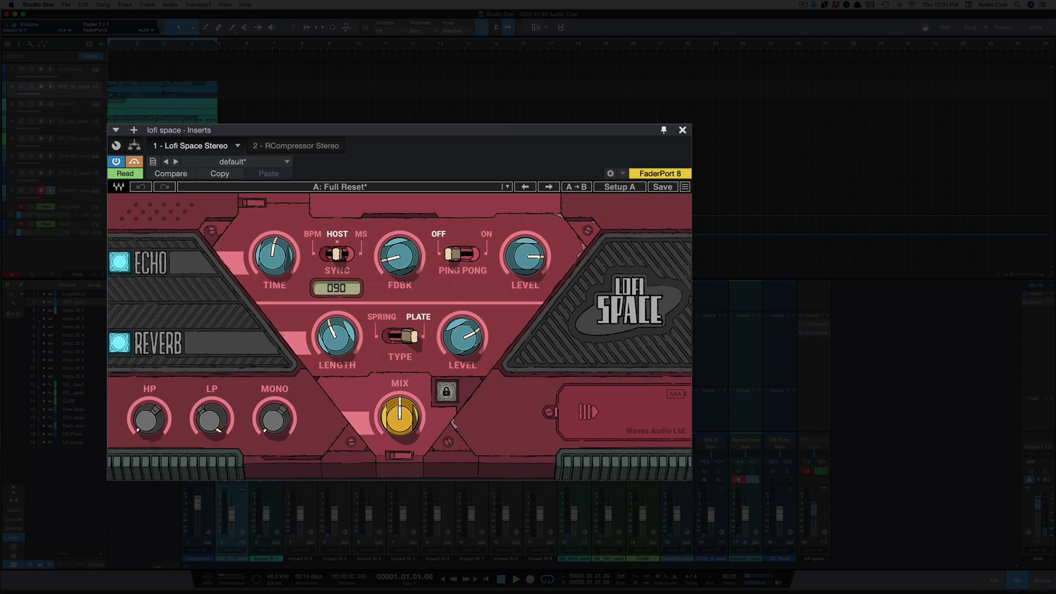
{"action": "left_click", "coordinate": [32, 87]}
{"action": "left_click", "coordinate": [822, 472]}
{"action": "key", "text": "space"}
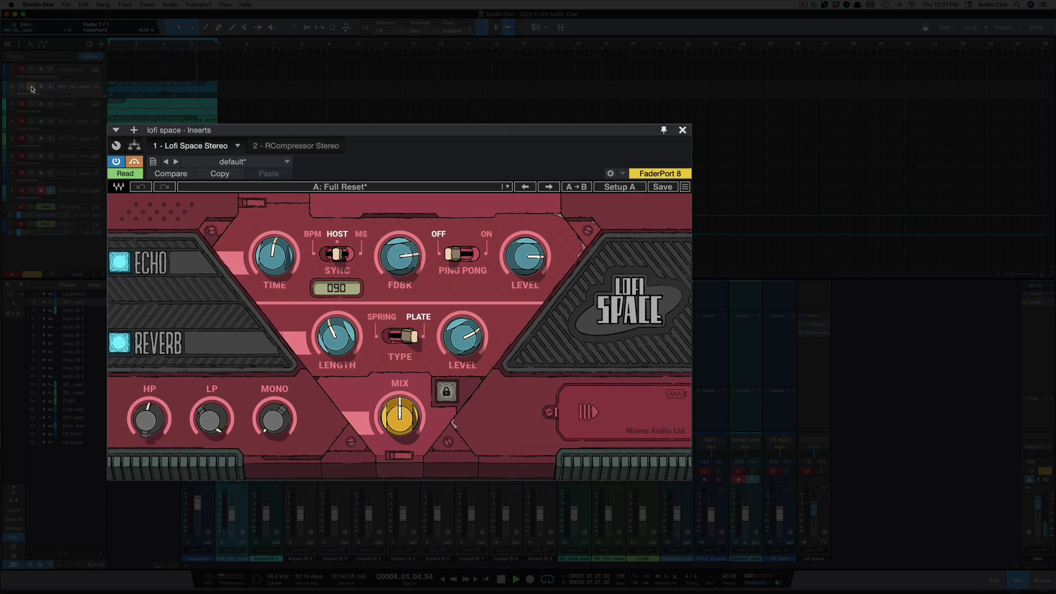
{"action": "key", "text": "space"}
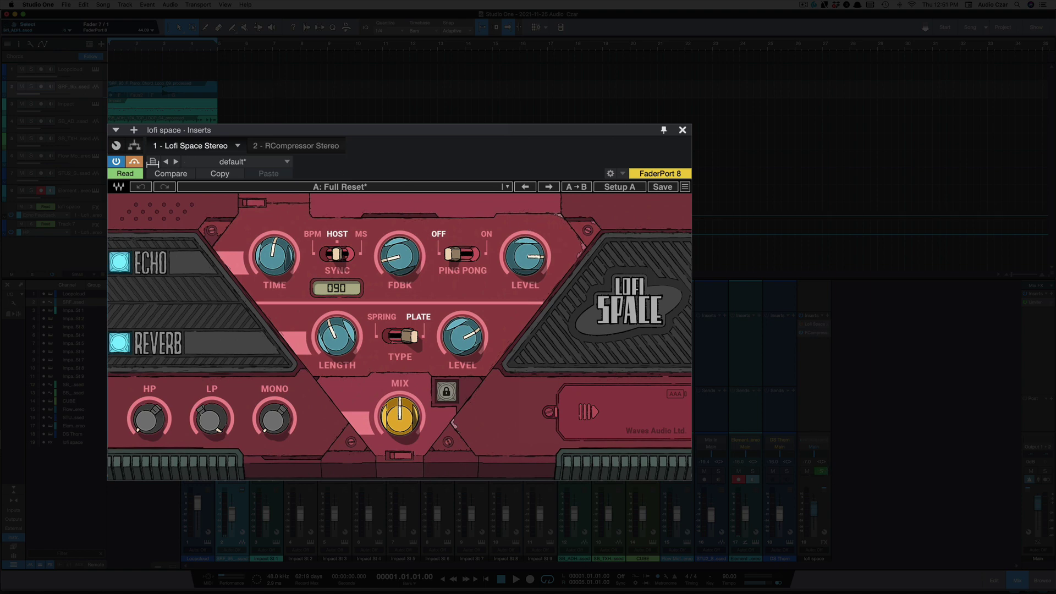
{"action": "left_click", "coordinate": [134, 161]}
{"action": "key", "text": "space"}
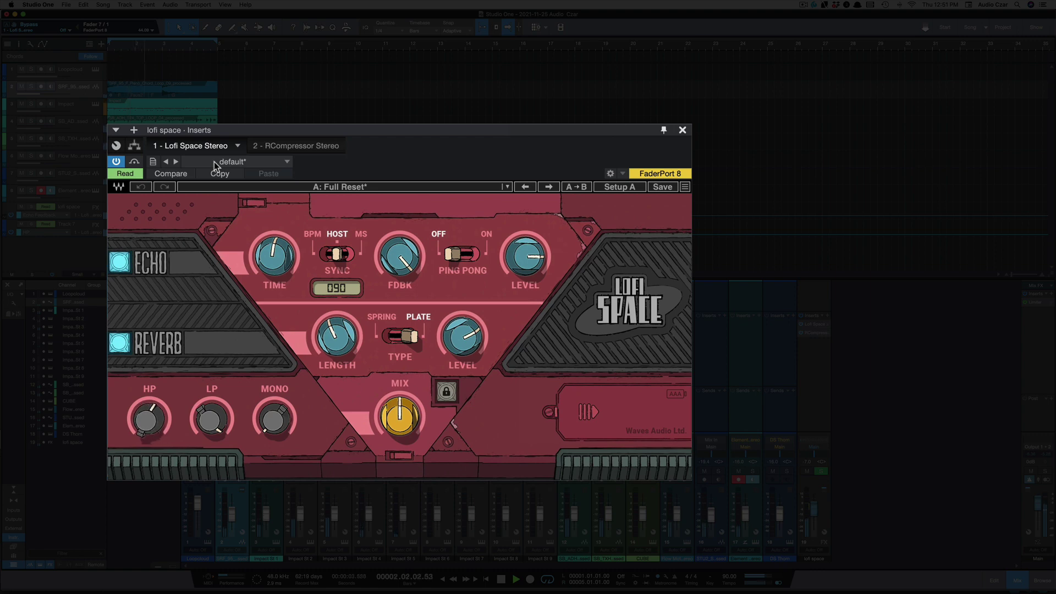
{"action": "key", "text": "space"}
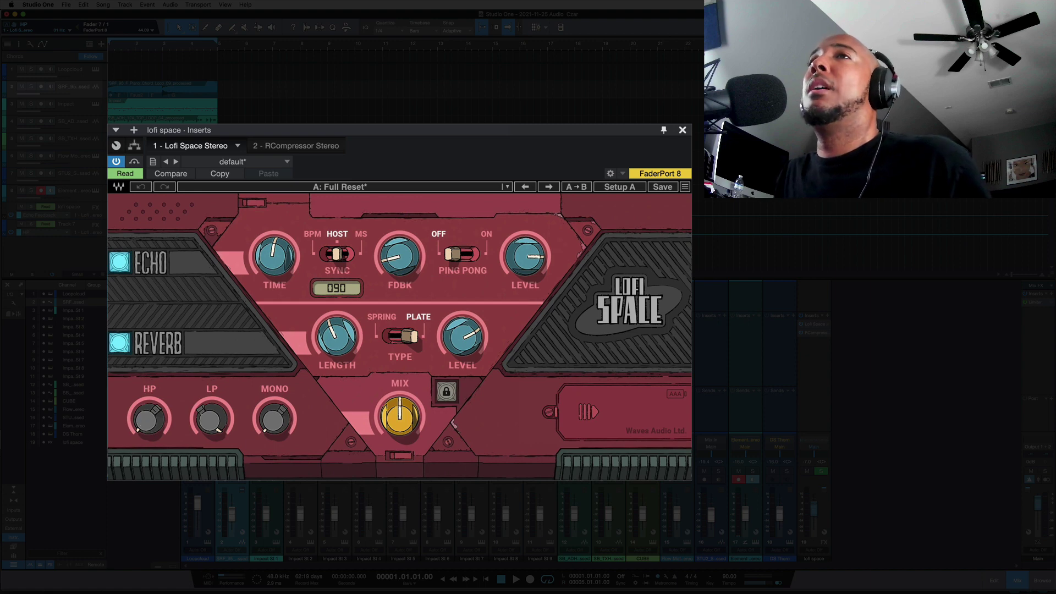
Step: Solo track 2 and play it back through Lofi Space
{"action": "key", "text": "s"}
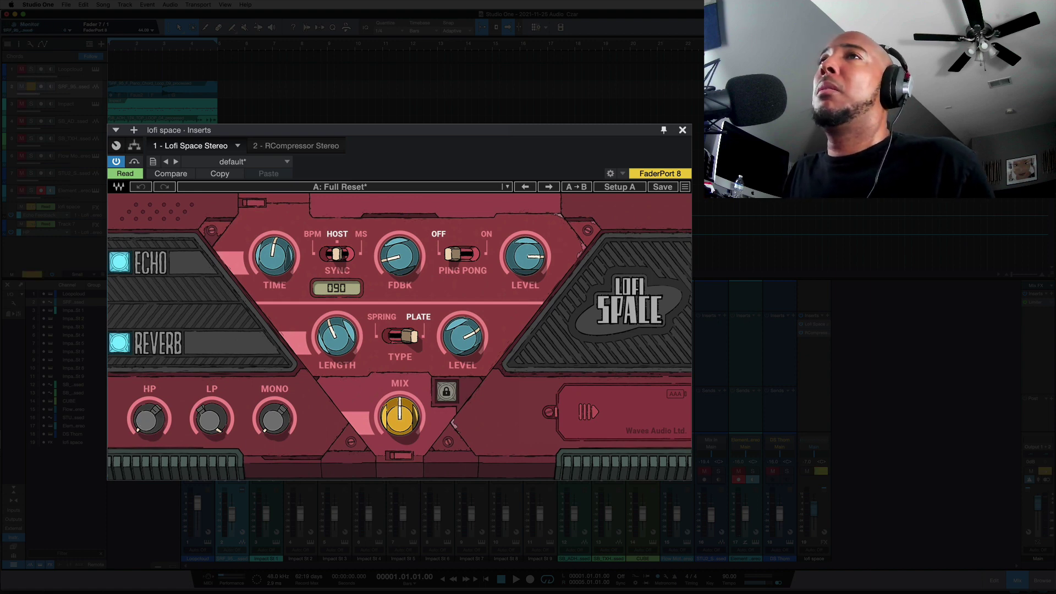
{"action": "key", "text": "space"}
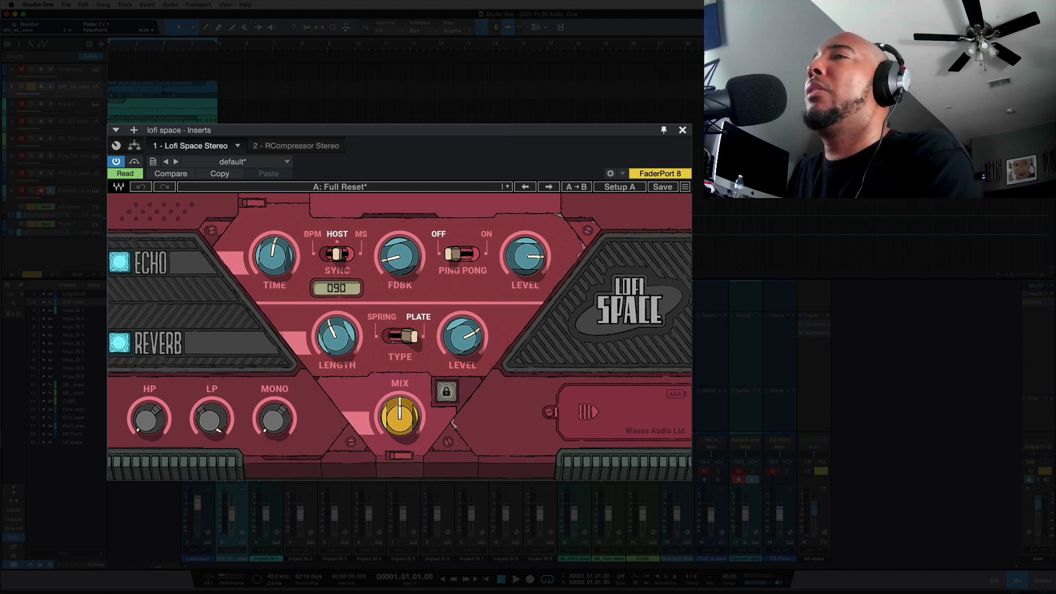
{"action": "left_click", "coordinate": [295, 146]}
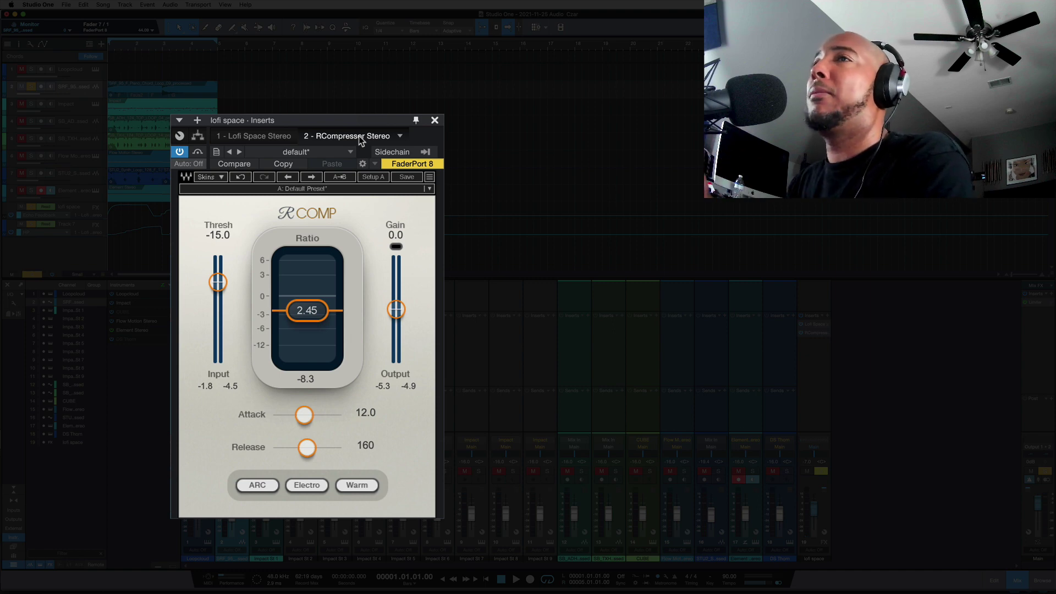
{"action": "left_click", "coordinate": [252, 136]}
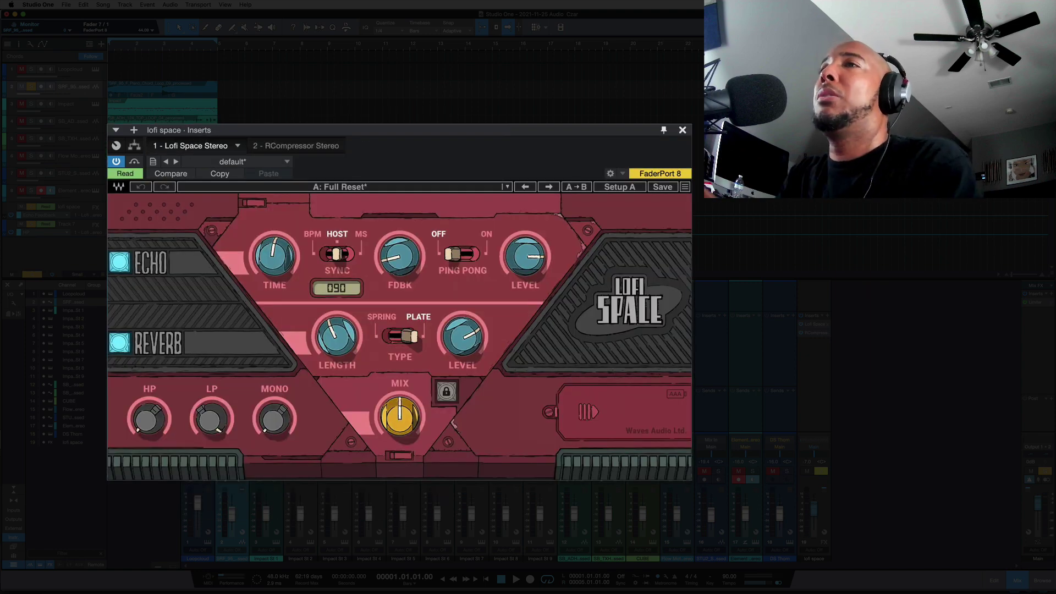